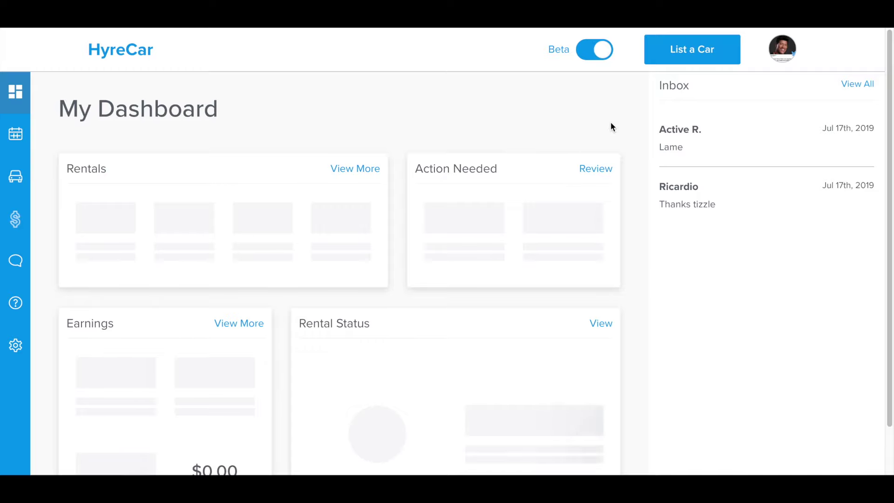
Step: Begin a new car listing with List a Car to reach Step 1's document checklist
{"action": "left_click", "coordinate": [698, 55]}
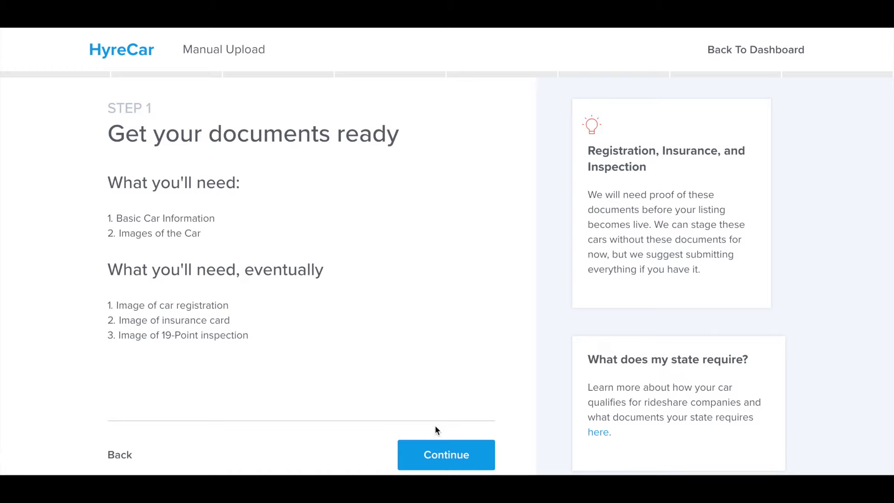
Step: Set the pickup address to the first suggested Los Angeles address from autocomplete
{"action": "left_click", "coordinate": [442, 449]}
{"action": "left_click", "coordinate": [283, 212]}
{"action": "type", "text": "355"}
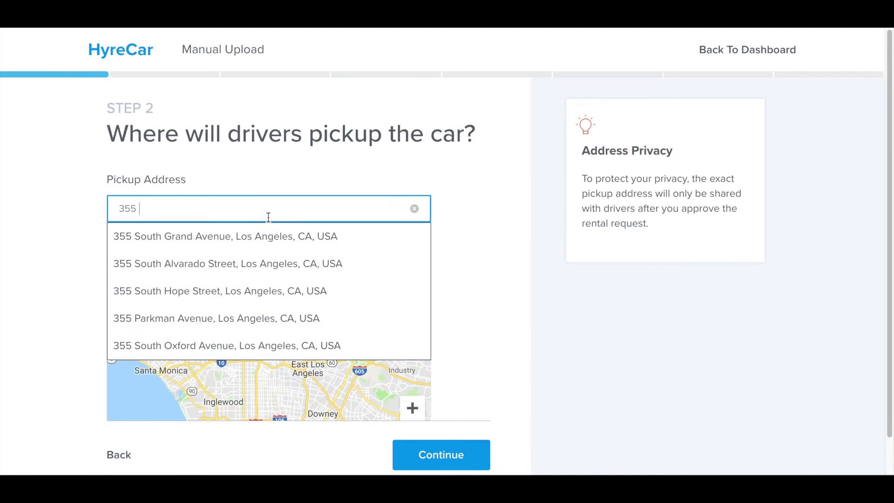
{"action": "type", "text": " s"}
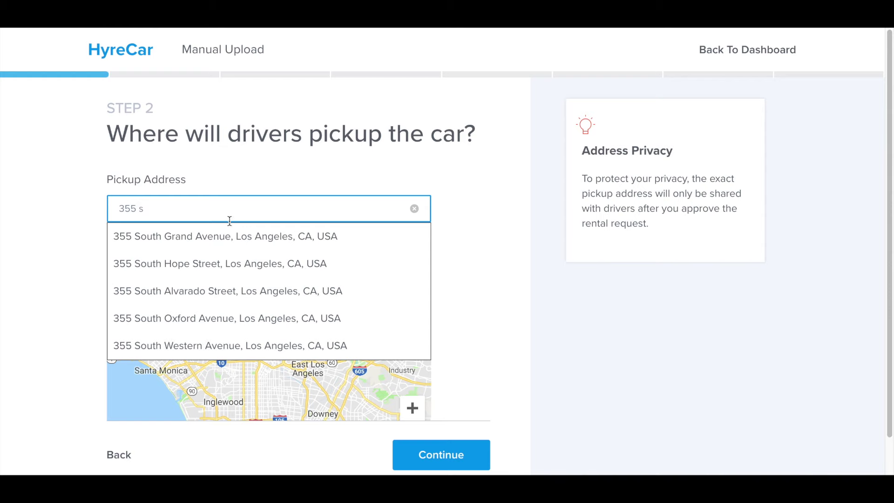
{"action": "left_click", "coordinate": [228, 237]}
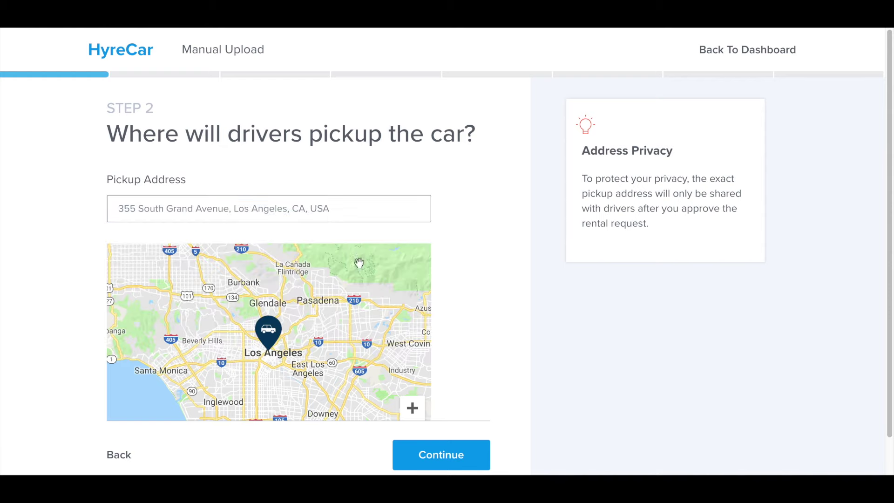
Step: Paste the VIN for the 2011 Ford Fusion into the car details form
{"action": "left_click", "coordinate": [418, 453]}
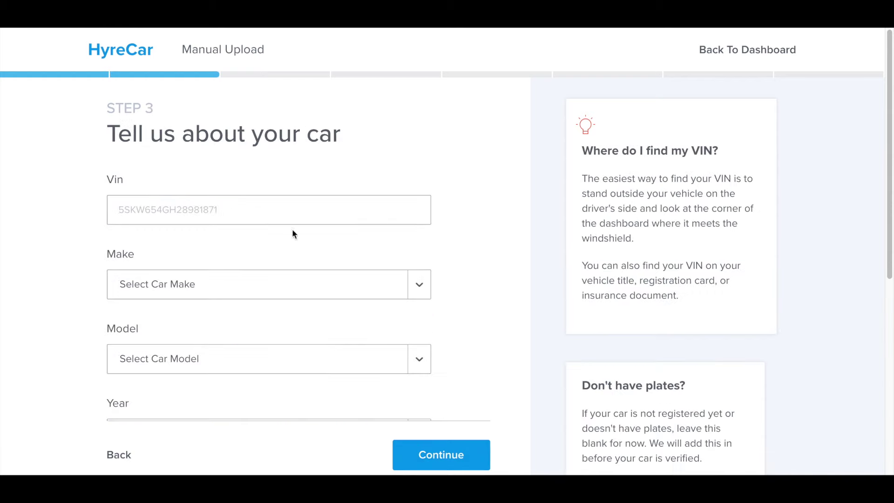
{"action": "right_click", "coordinate": [277, 212]}
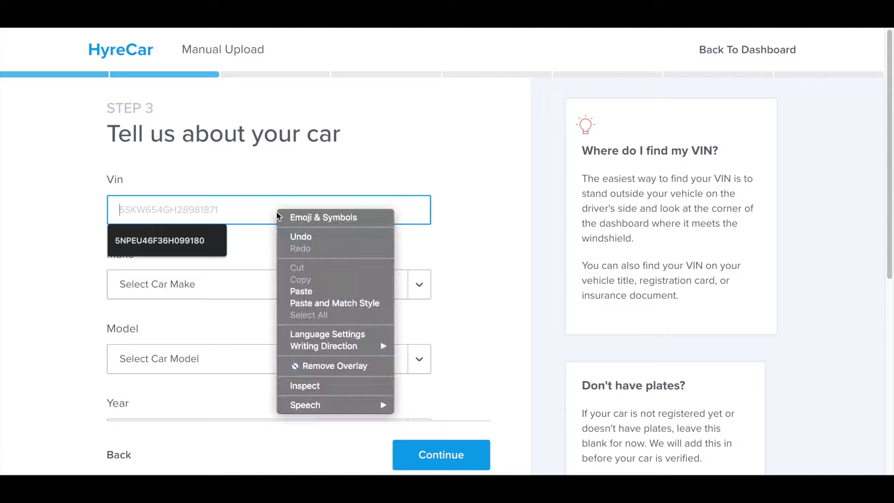
{"action": "left_click", "coordinate": [306, 294]}
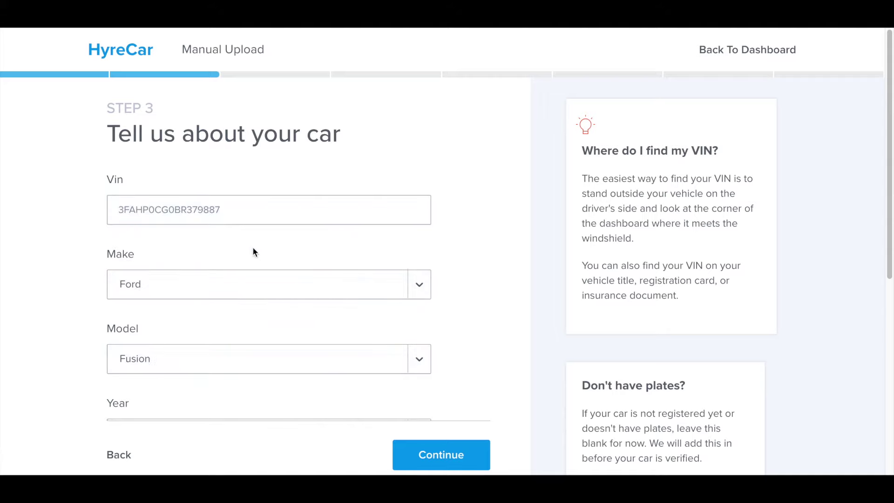
{"action": "scroll", "coordinate": [253, 249], "scroll_direction": "down", "scroll_amount": 3}
{"action": "scroll", "coordinate": [252, 249], "scroll_direction": "down", "scroll_amount": 2}
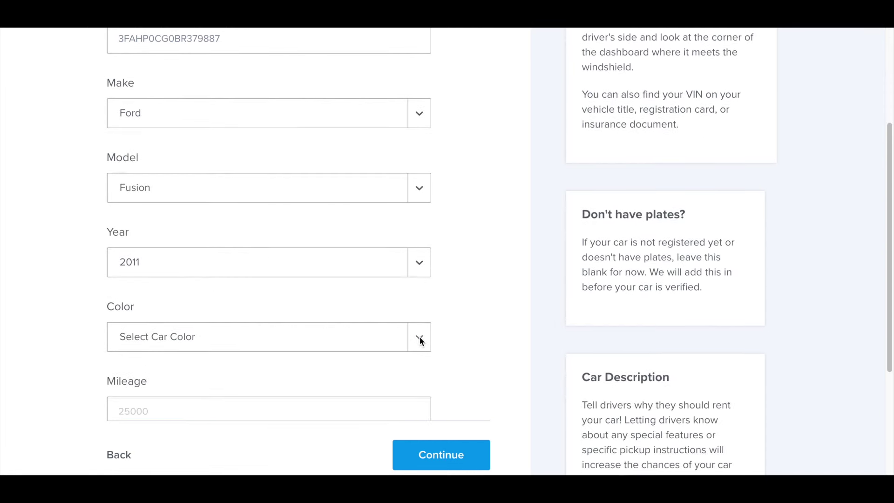
Step: Set colour to White, mileage to 23415, and enter the licence plate number
{"action": "left_click", "coordinate": [419, 337]}
{"action": "left_click", "coordinate": [304, 339]}
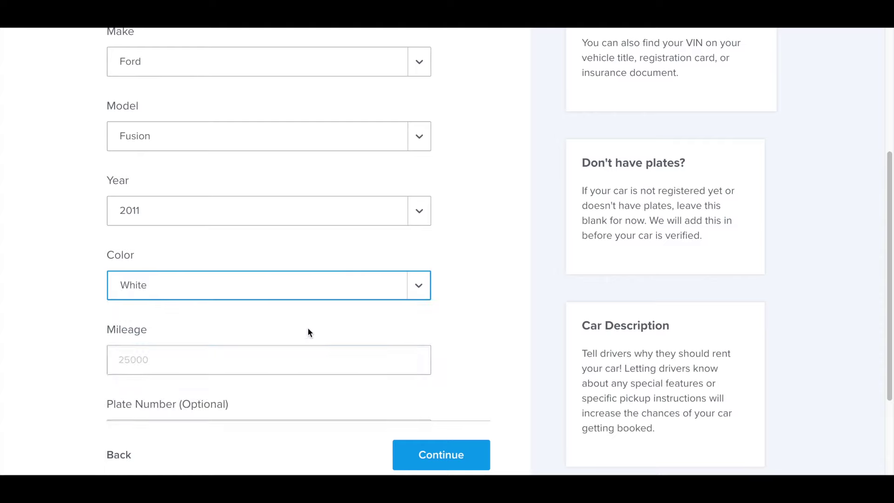
{"action": "left_click", "coordinate": [232, 357]}
{"action": "type", "text": "2"}
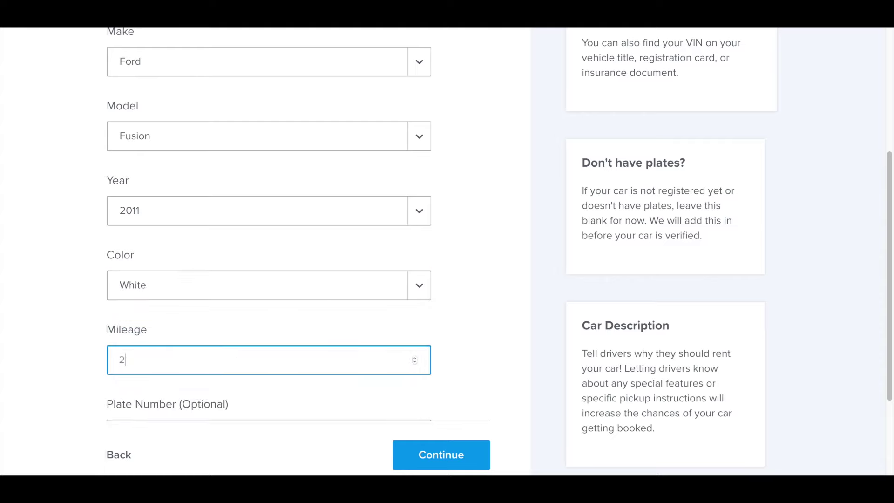
{"action": "type", "text": "3415"}
{"action": "scroll", "coordinate": [299, 386], "scroll_direction": "down", "scroll_amount": 3}
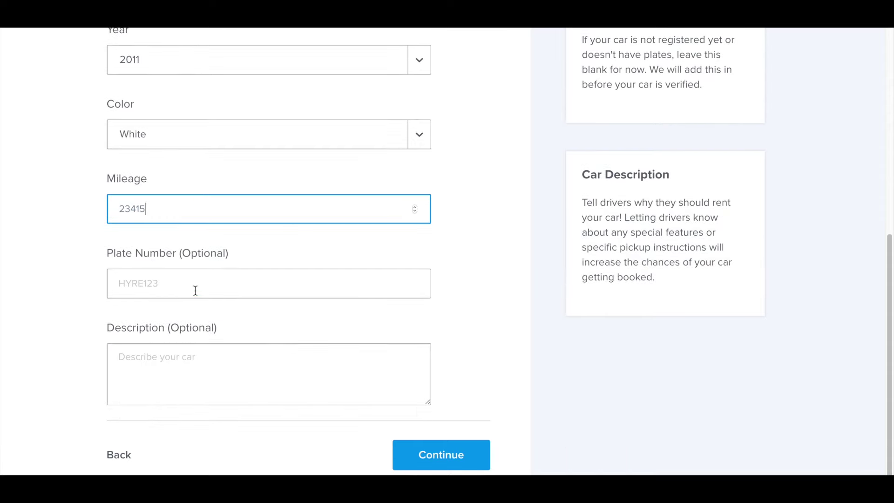
{"action": "left_click", "coordinate": [195, 289]}
{"action": "type", "text": "7"}
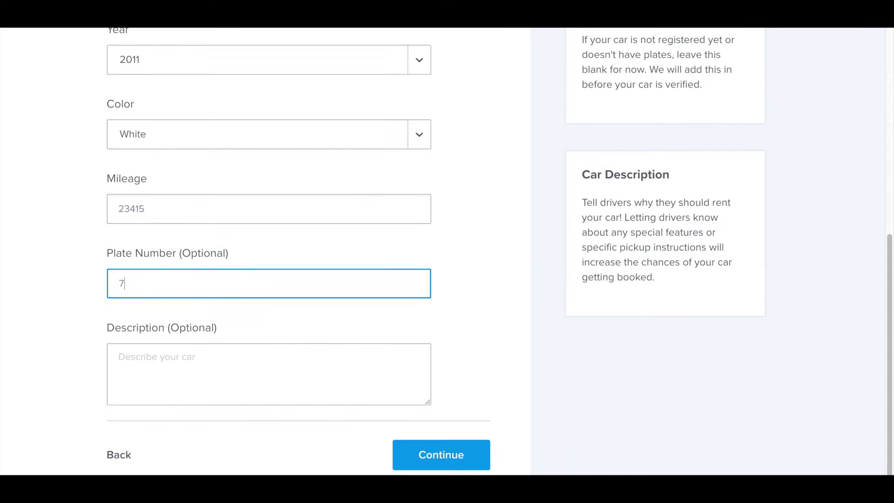
{"action": "type", "text": "JUF901"}
{"action": "left_click", "coordinate": [184, 347]}
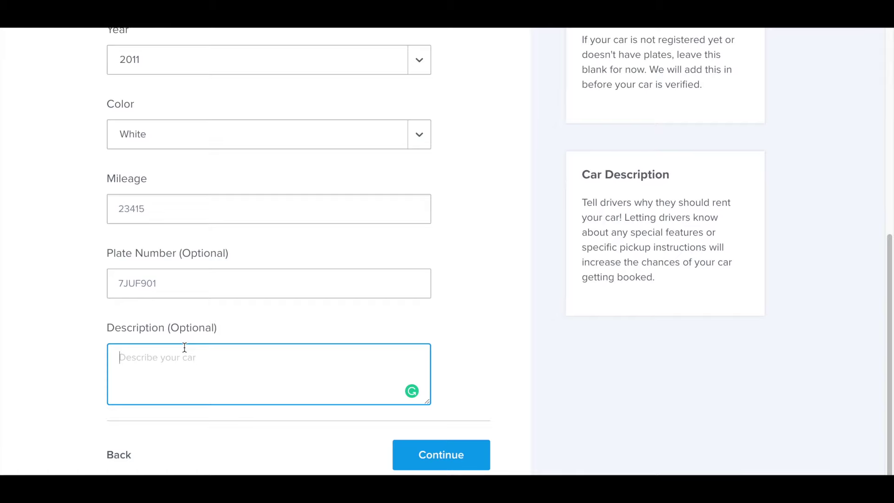
Step: Write the description: Earn to Own, Mon - Frid pick up, Very Fuel Efficient, Great Back Seat Space
{"action": "type", "text": "Earn to Own Available ASk us m"}
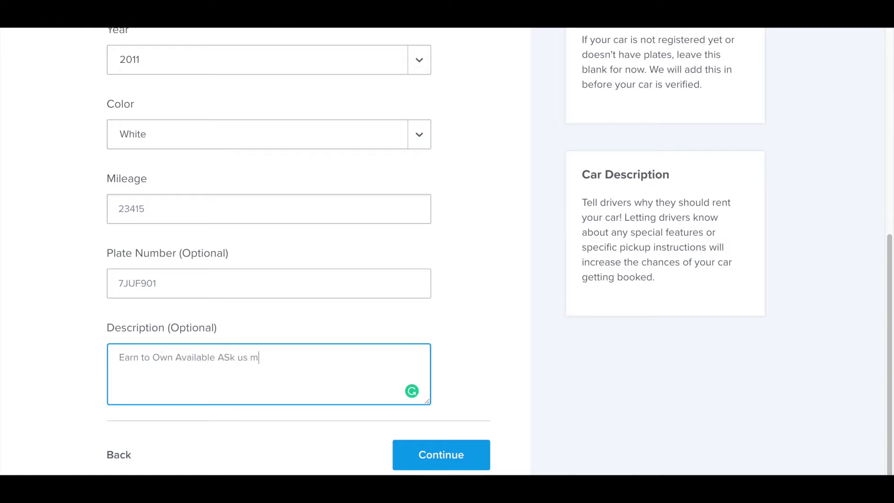
{"action": "type", "text": "ore"}
{"action": "key", "text": "Return"}
{"action": "type", "text": "Mon - F"}
{"action": "type", "text": "rid P:iuc"}
{"action": "key", "text": "BackSpace"}
{"action": "key", "text": "BackSpace"}
{"action": "key", "text": "BackSpace"}
{"action": "key", "text": "BackSpace"}
{"action": "type", "text": "ick up available "}
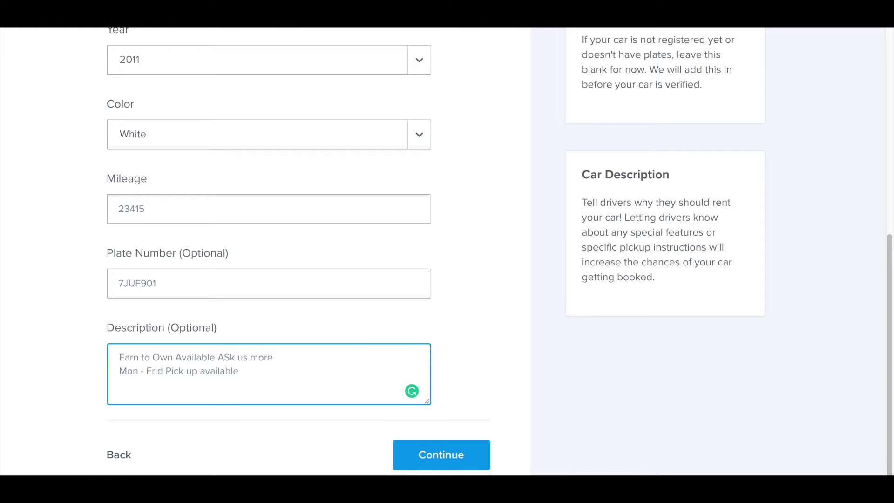
{"action": "type", "text": "Very Fuel Efficient"}
{"action": "key", "text": "Return"}
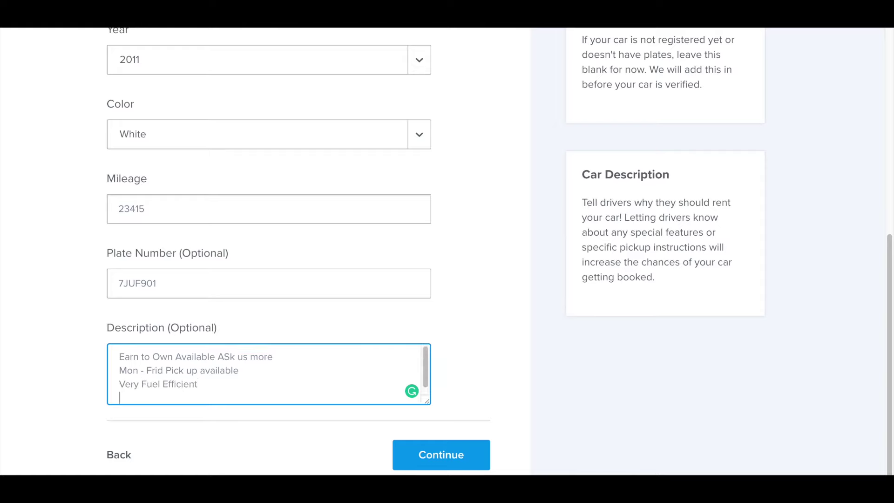
{"action": "type", "text": "Great Back Seat Space"}
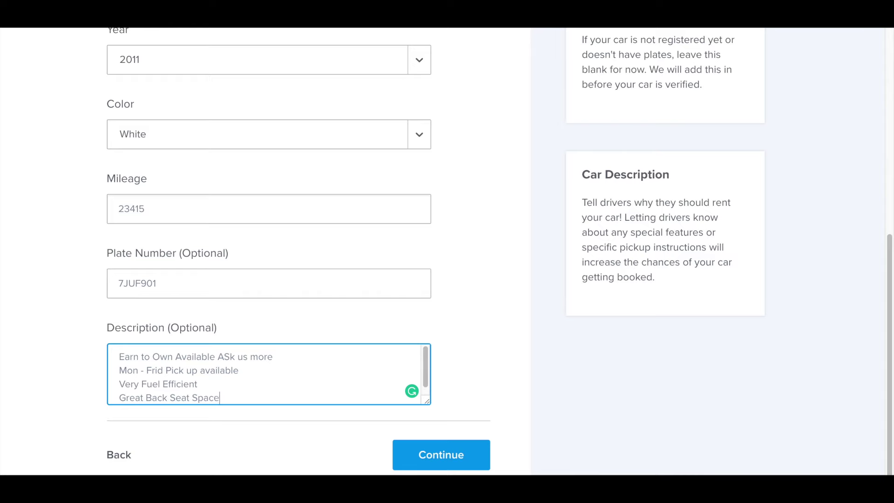
{"action": "left_click", "coordinate": [412, 454]}
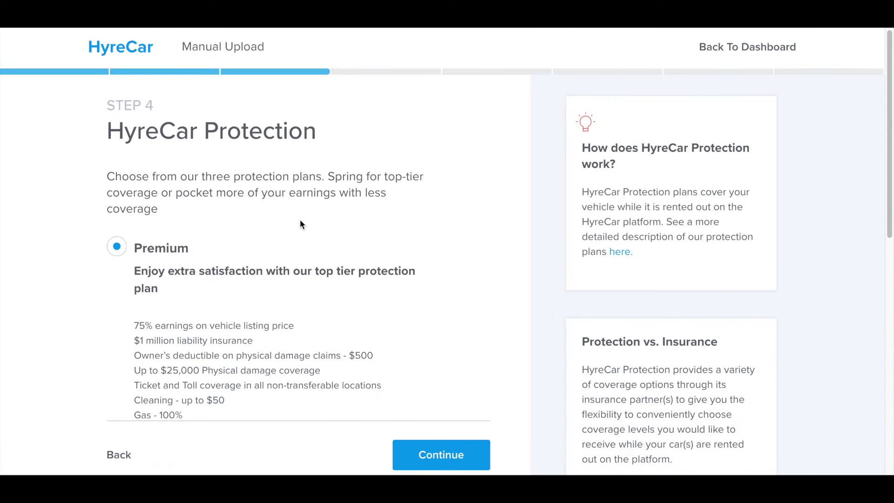
Step: Select the Standard protection plan after reviewing the options, then continue to pricing
{"action": "scroll", "coordinate": [301, 220], "scroll_direction": "down", "scroll_amount": 3}
{"action": "scroll", "coordinate": [300, 223], "scroll_direction": "down", "scroll_amount": 2}
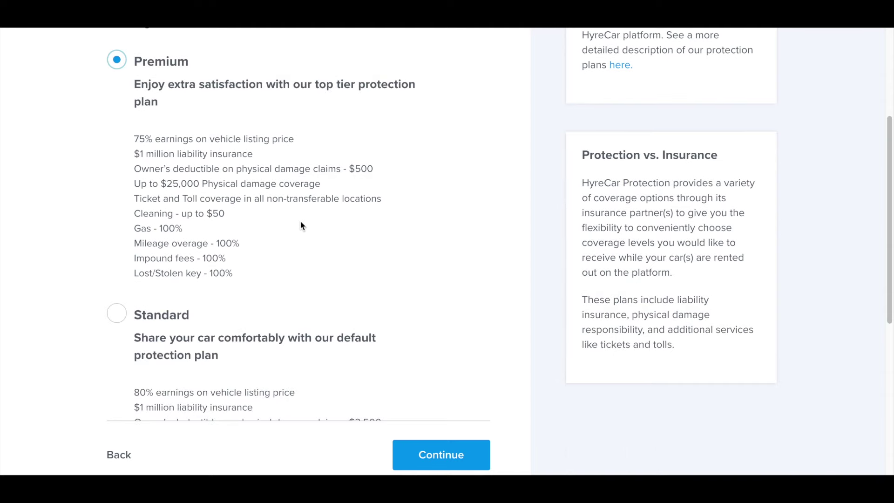
{"action": "scroll", "coordinate": [301, 225], "scroll_direction": "down", "scroll_amount": 6}
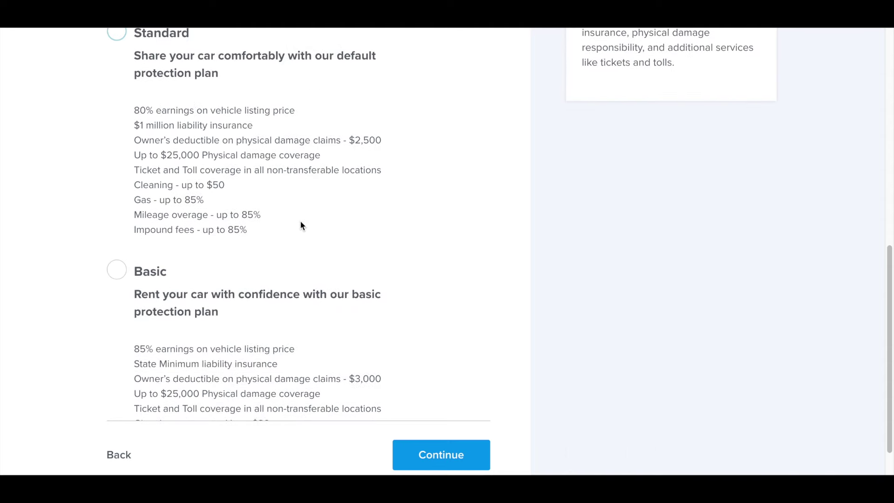
{"action": "scroll", "coordinate": [300, 226], "scroll_direction": "up", "scroll_amount": 2}
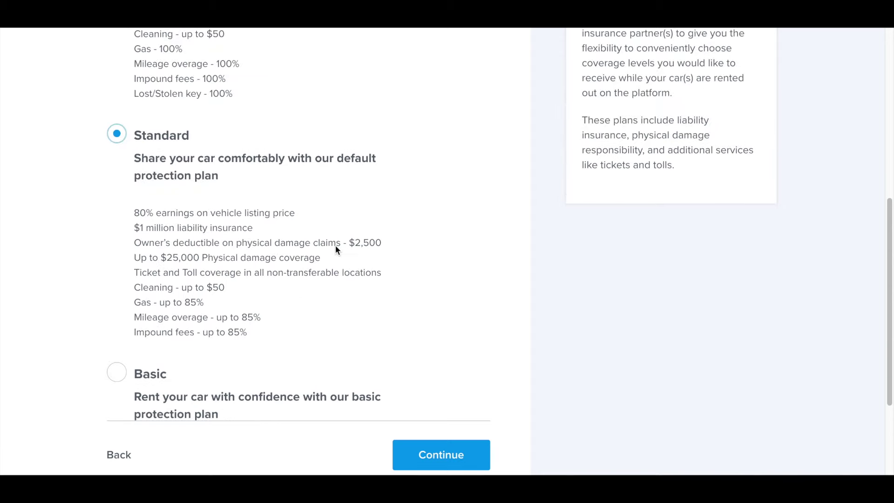
{"action": "left_click", "coordinate": [438, 454]}
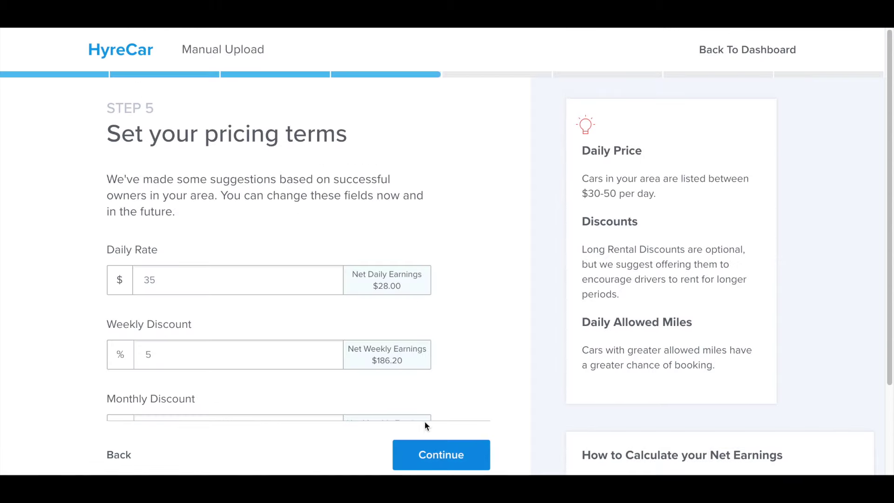
Step: Set the daily rate to $30 and the weekly discount to 10%
{"action": "left_click", "coordinate": [225, 276]}
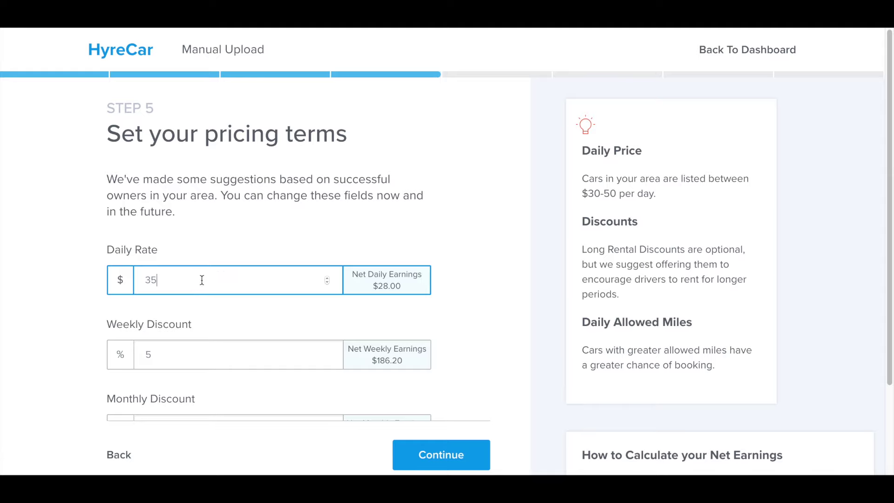
{"action": "left_click_drag", "start_coordinate": [156, 280], "coordinate": [142, 271]}
{"action": "type", "text": "30"}
{"action": "key", "text": "Tab"}
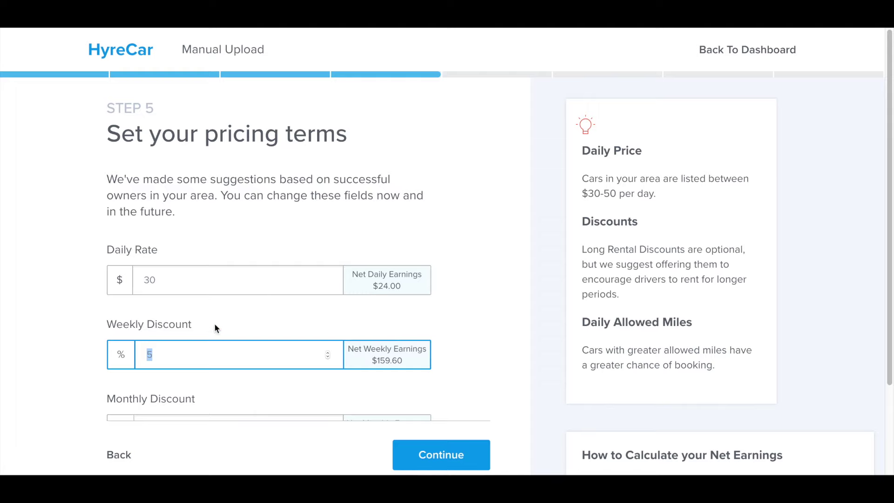
{"action": "key", "text": "BackSpace"}
{"action": "type", "text": "4"}
{"action": "left_click", "coordinate": [327, 355]}
{"action": "left_click", "coordinate": [327, 355]}
{"action": "left_click", "coordinate": [327, 355]}
{"action": "left_click", "coordinate": [327, 355]}
{"action": "left_click", "coordinate": [327, 355]}
{"action": "left_click", "coordinate": [327, 355]}
{"action": "left_click", "coordinate": [287, 327]}
Step: Set the monthly discount to 15% and daily allowed miles to 500, then continue
{"action": "scroll", "coordinate": [285, 325], "scroll_direction": "down", "scroll_amount": 1}
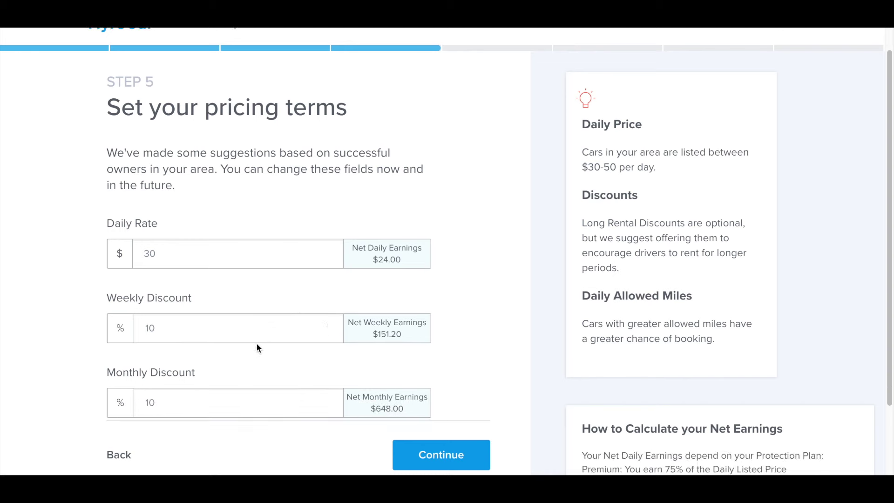
{"action": "left_click", "coordinate": [179, 370]}
{"action": "left_click", "coordinate": [327, 377]}
{"action": "left_click", "coordinate": [327, 378]}
{"action": "left_click", "coordinate": [327, 377]}
{"action": "left_click", "coordinate": [327, 378]}
{"action": "left_click", "coordinate": [327, 377]}
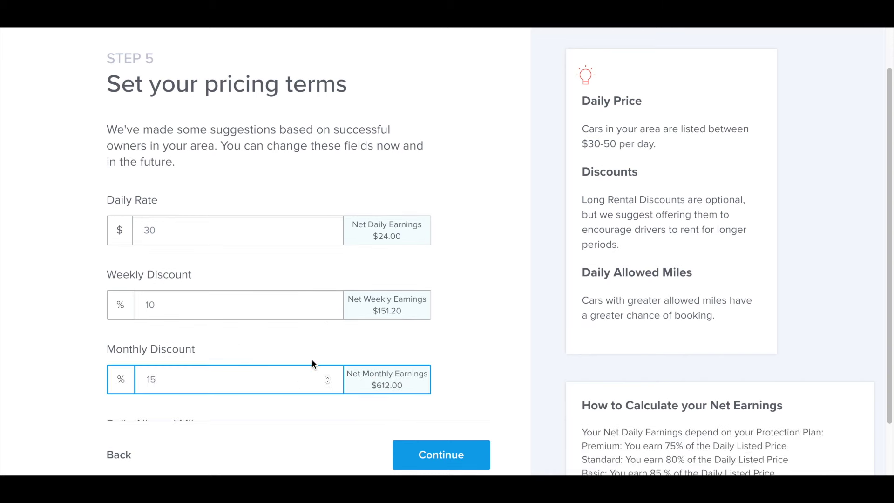
{"action": "scroll", "coordinate": [309, 354], "scroll_direction": "down", "scroll_amount": 2}
{"action": "left_click", "coordinate": [242, 370]}
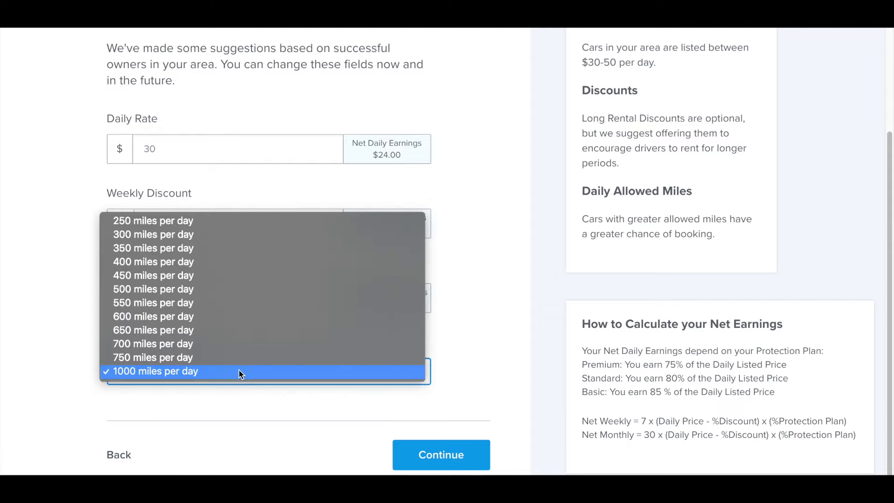
{"action": "left_click", "coordinate": [209, 290]}
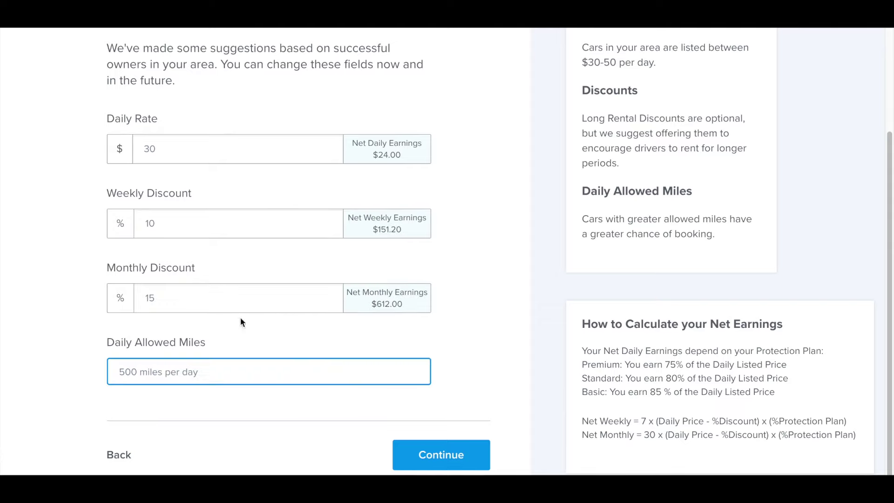
{"action": "left_click", "coordinate": [420, 446]}
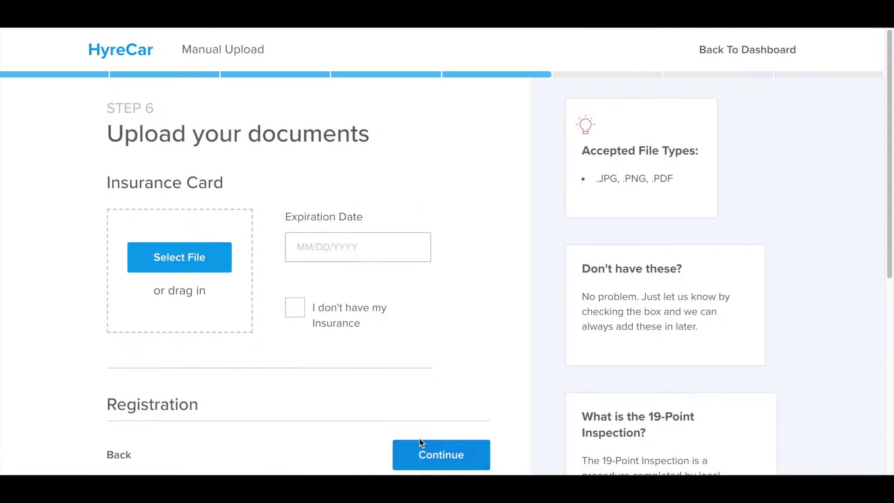
Step: Upload Insurance.png from Desktop > Hyrecar Vehicle docs with expiration date 08/10/2020
{"action": "left_click", "coordinate": [181, 258]}
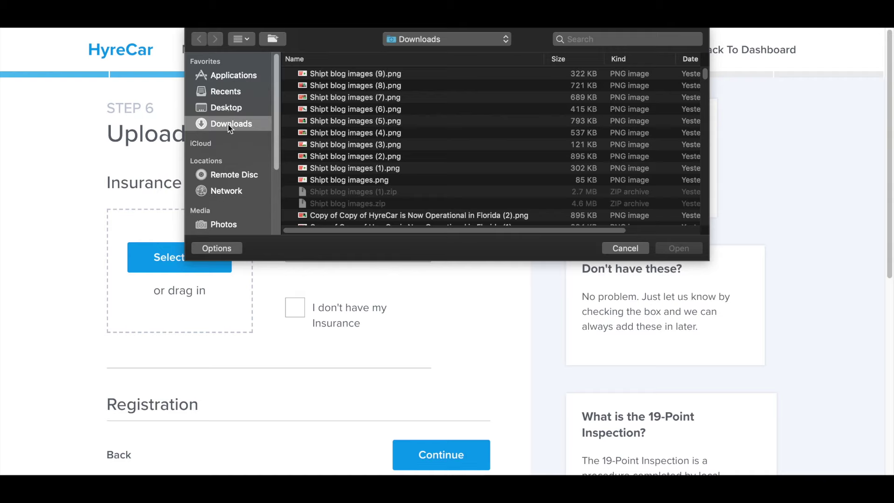
{"action": "left_click", "coordinate": [228, 108]}
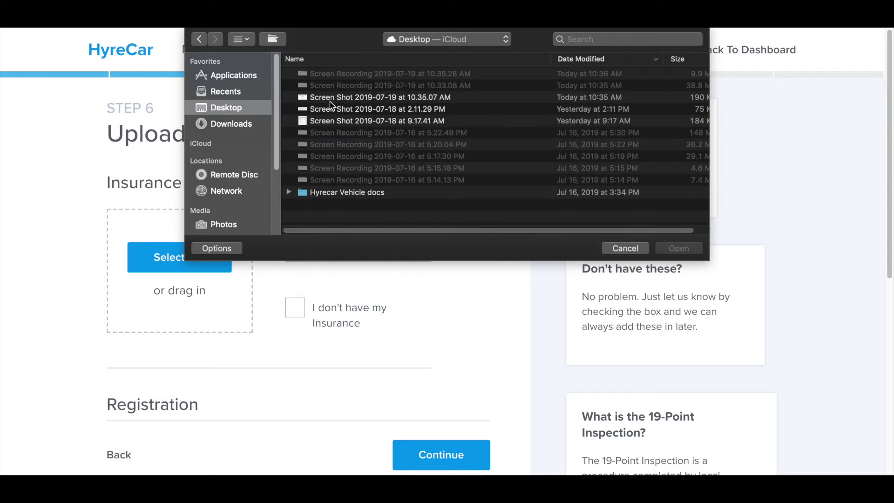
{"action": "double_click", "coordinate": [338, 192]}
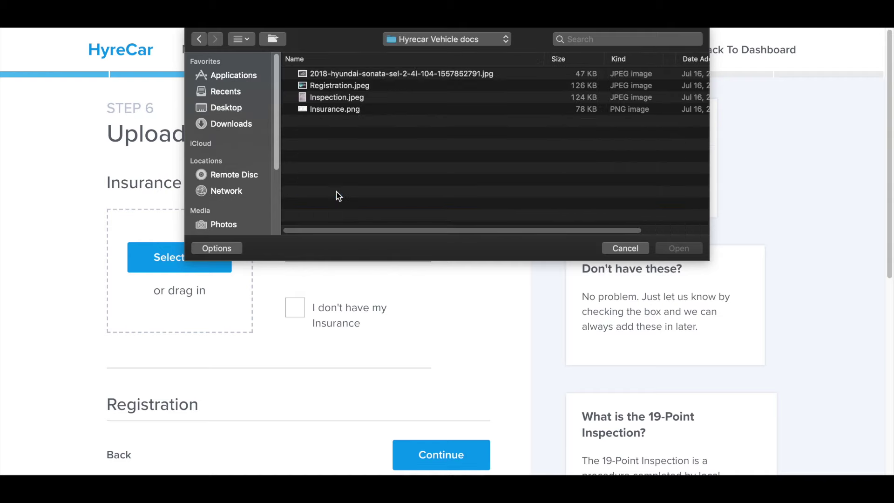
{"action": "double_click", "coordinate": [325, 109]}
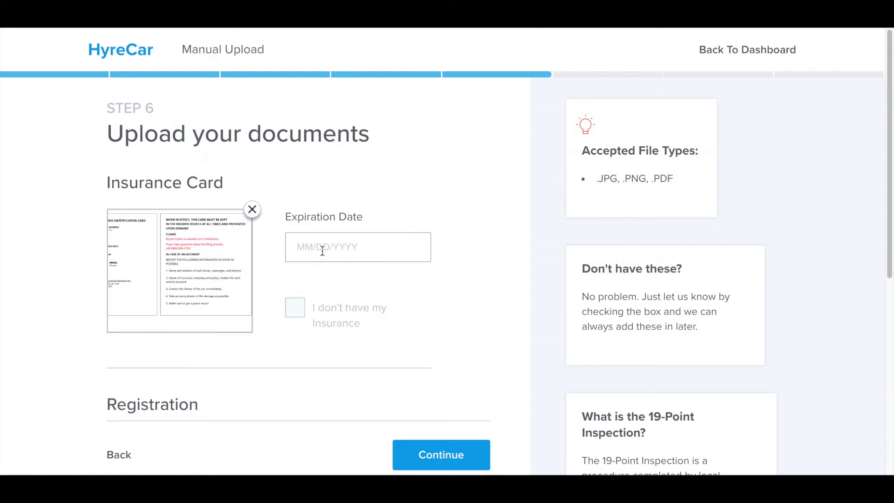
{"action": "left_click", "coordinate": [322, 251]}
{"action": "type", "text": "08/"}
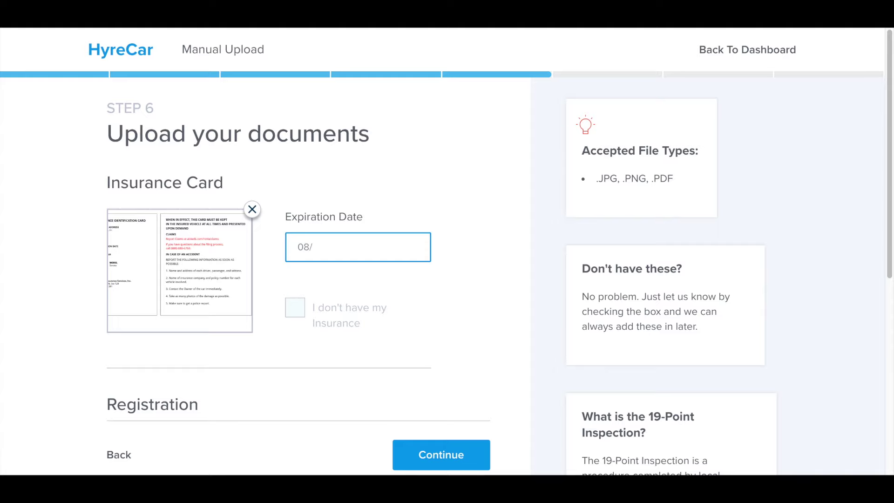
{"action": "type", "text": "10/"}
{"action": "type", "text": "1"}
{"action": "type", "text": "2020"}
{"action": "scroll", "coordinate": [357, 297], "scroll_direction": "down", "scroll_amount": 2}
Step: Attach Registration.jpeg as the registration with expiration date 09/20/2019
{"action": "left_click", "coordinate": [185, 372]}
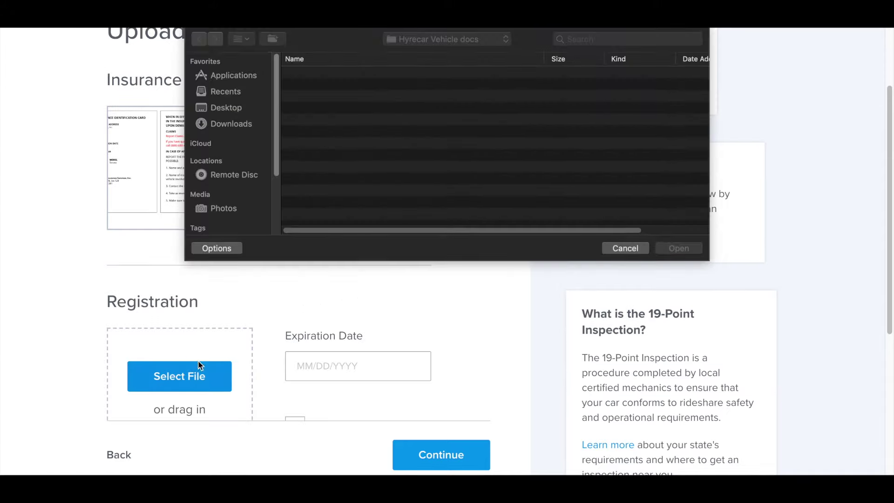
{"action": "double_click", "coordinate": [326, 87]}
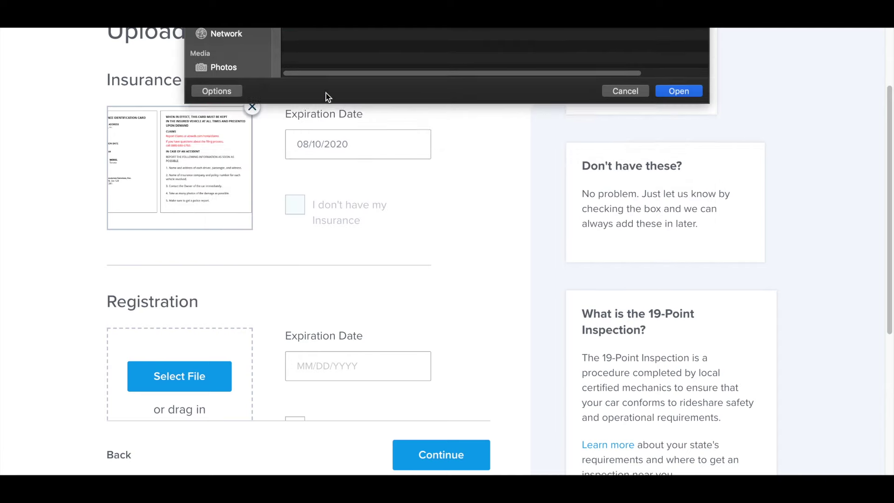
{"action": "left_click", "coordinate": [312, 364]}
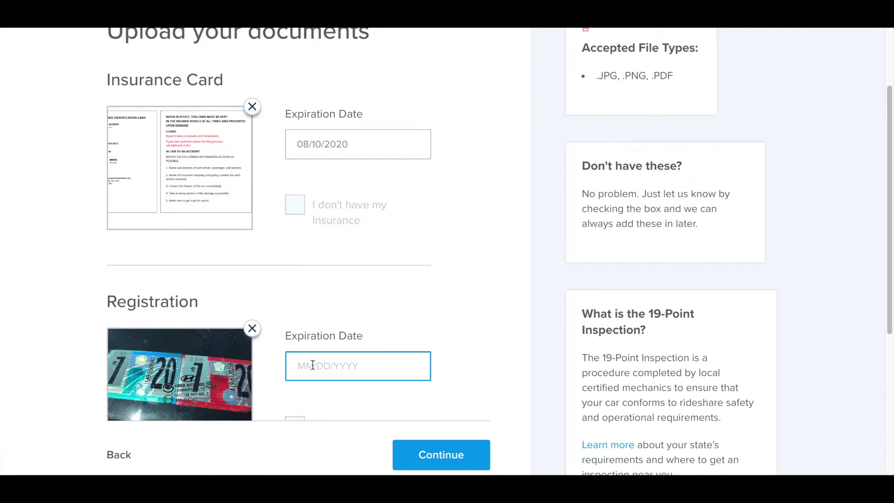
{"action": "type", "text": "09/20/2019"}
{"action": "scroll", "coordinate": [414, 240], "scroll_direction": "down", "scroll_amount": 6}
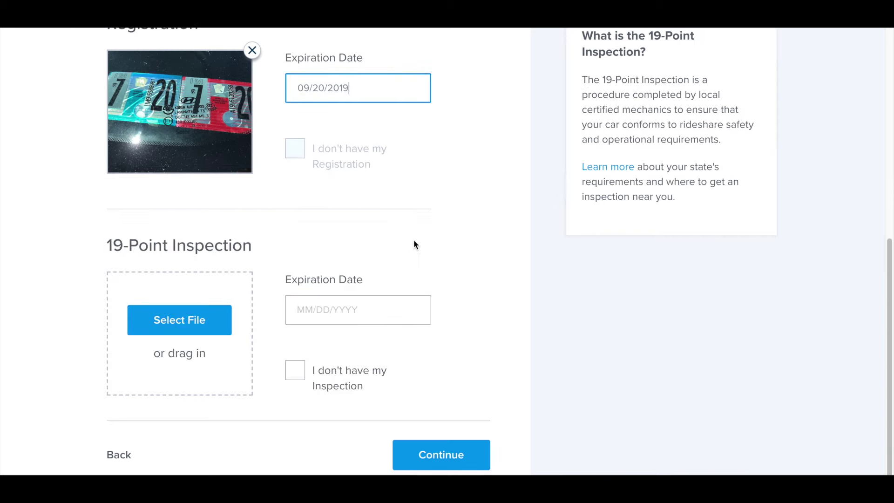
Step: Attach Inspection.jpeg as the 19-Point Inspection expiring 04/04/2020, then continue to images
{"action": "left_click", "coordinate": [209, 319]}
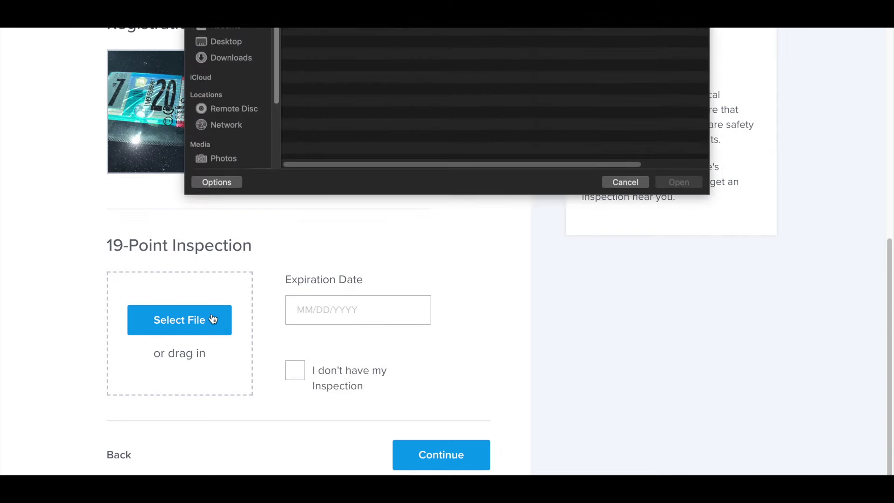
{"action": "double_click", "coordinate": [339, 98]}
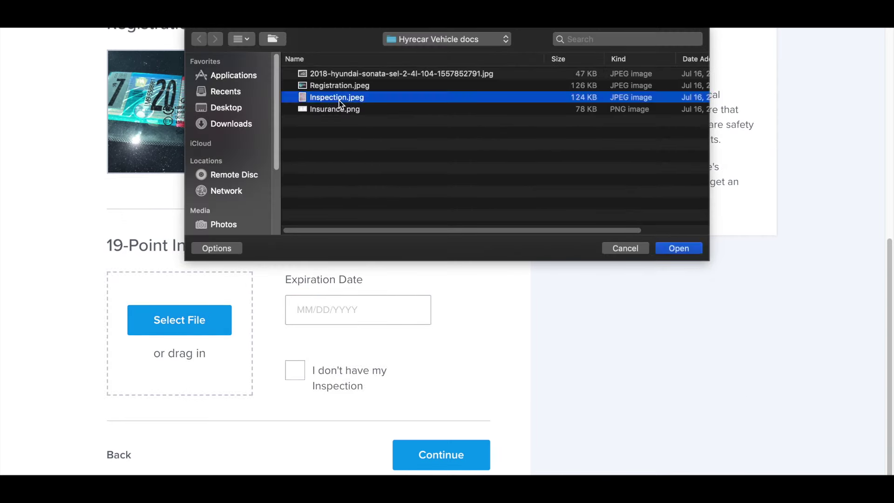
{"action": "left_click", "coordinate": [310, 303]}
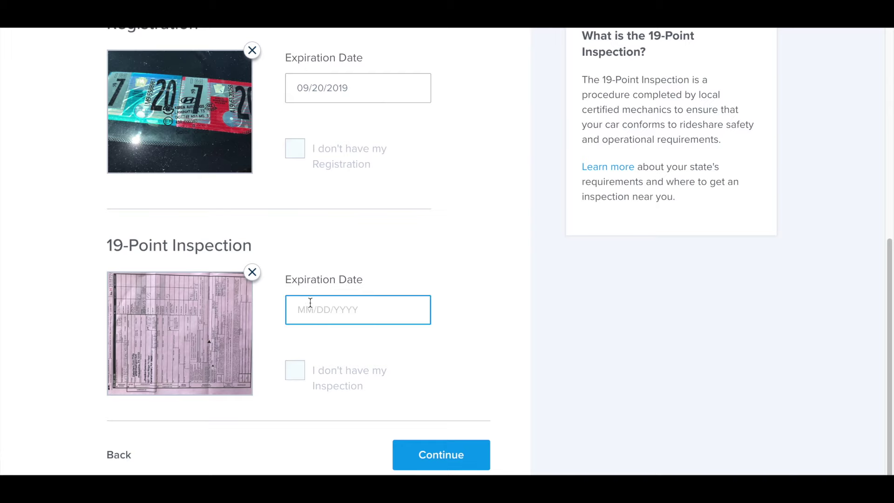
{"action": "type", "text": "04/04/2020"}
{"action": "left_click", "coordinate": [417, 453]}
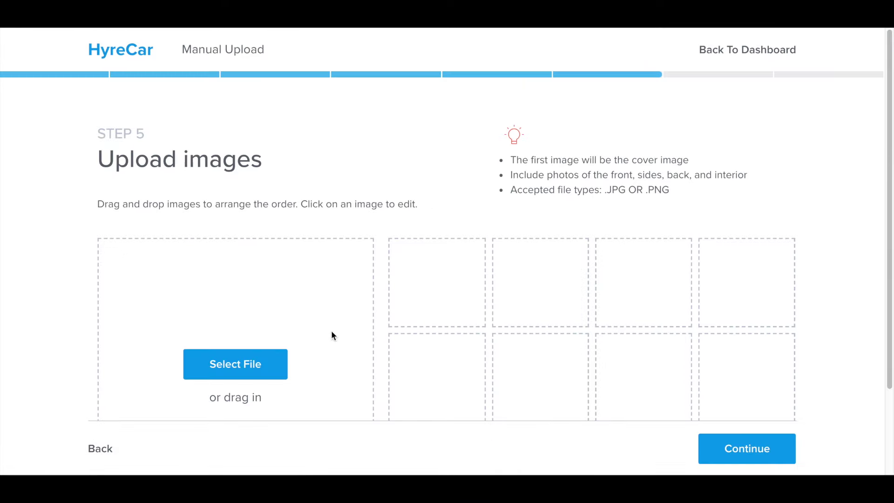
Step: Upload the Hyundai Sonata photo as cover image, zoom it slightly, save, and continue
{"action": "left_click", "coordinate": [263, 361]}
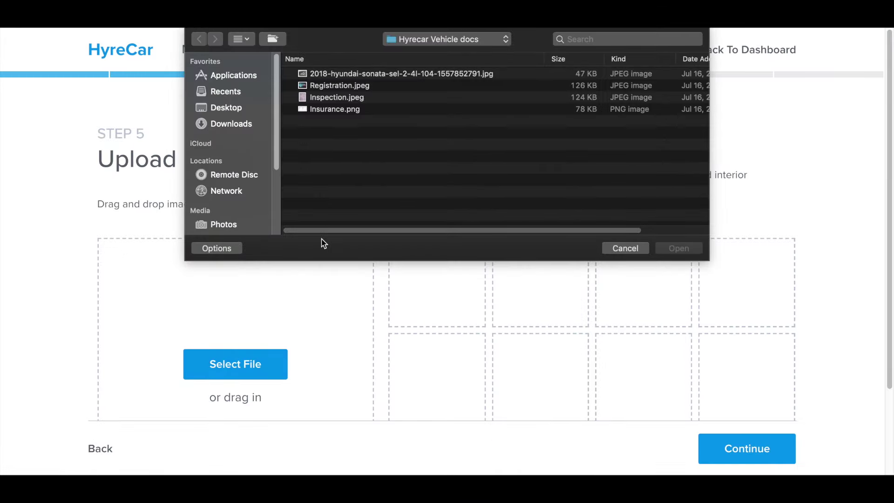
{"action": "double_click", "coordinate": [342, 76]}
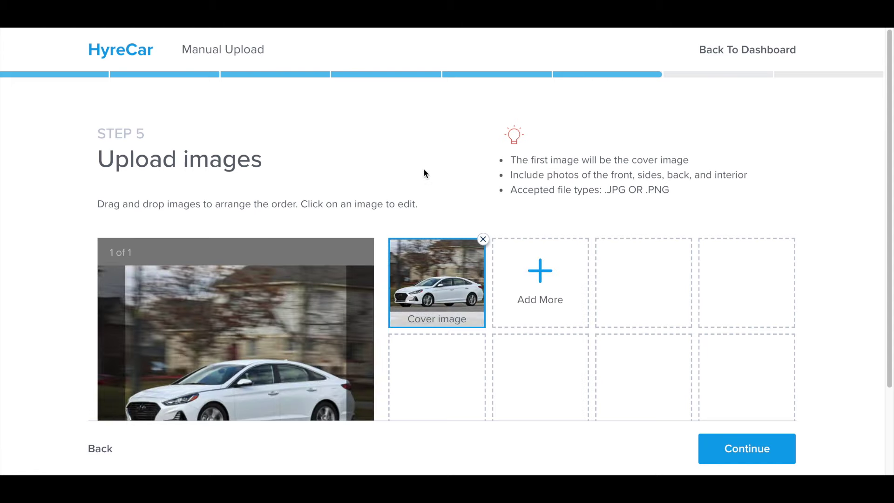
{"action": "scroll", "coordinate": [428, 173], "scroll_direction": "down", "scroll_amount": 2}
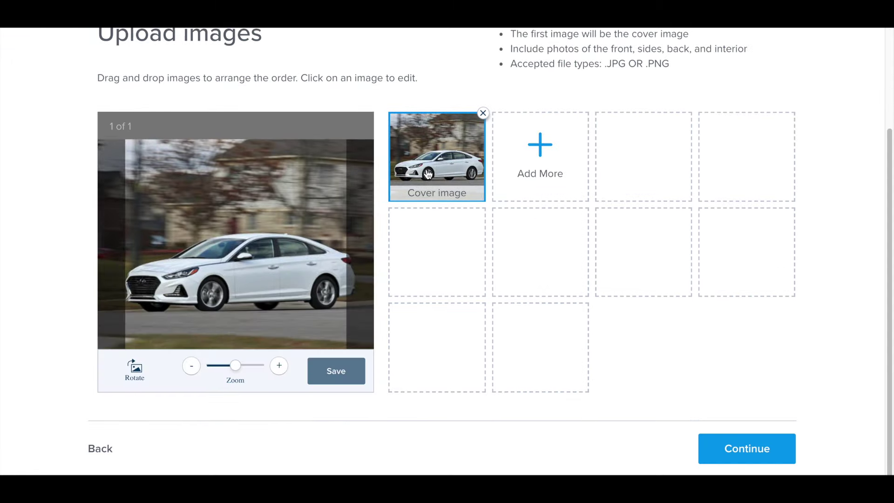
{"action": "mouse_move", "coordinate": [236, 365]}
{"action": "left_mouse_down"}
{"action": "mouse_move", "coordinate": [243, 365]}
{"action": "mouse_move", "coordinate": [231, 366]}
{"action": "left_mouse_up"}
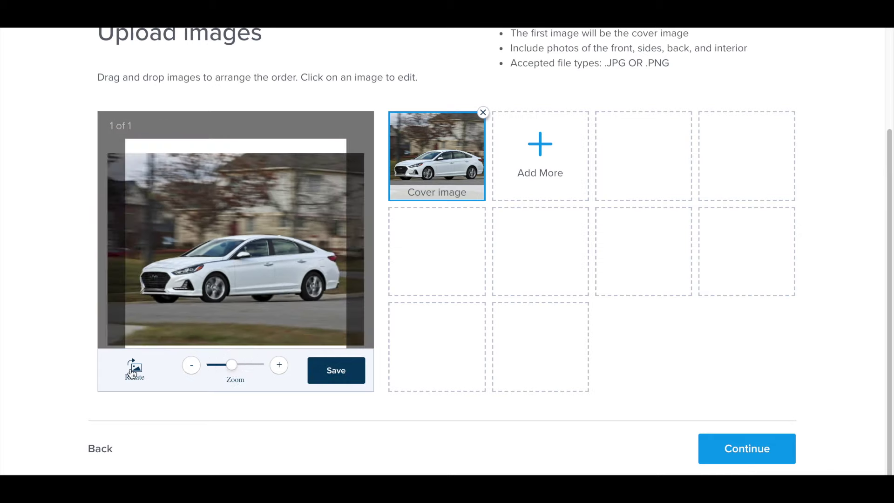
{"action": "left_click", "coordinate": [340, 376]}
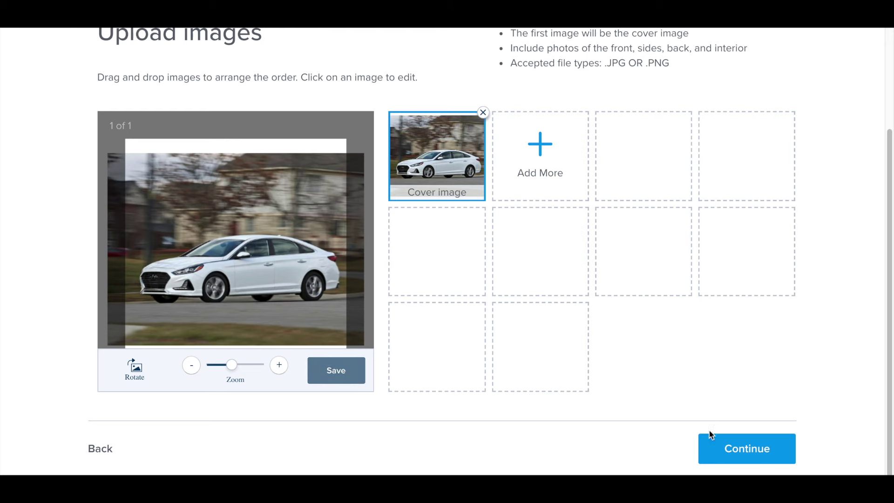
{"action": "left_click", "coordinate": [729, 450]}
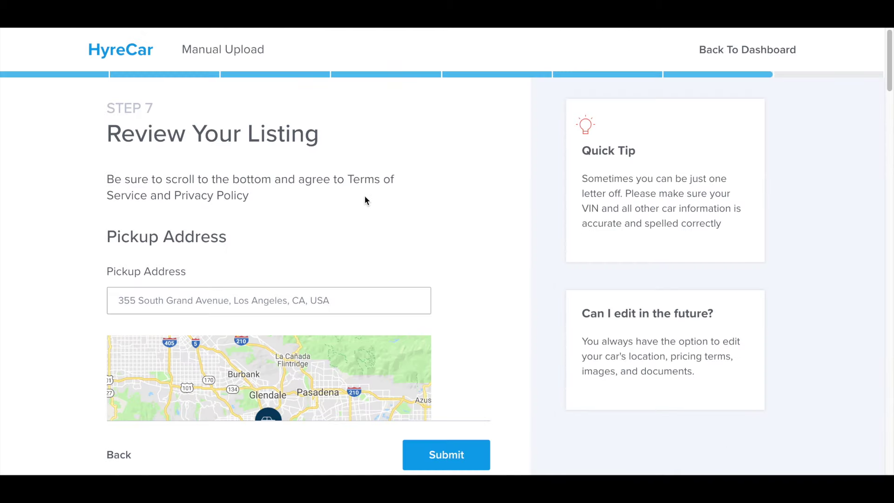
Step: Scroll through the Review Your Listing page to check the address, pricing and documents
{"action": "scroll", "coordinate": [367, 204], "scroll_direction": "down", "scroll_amount": 1}
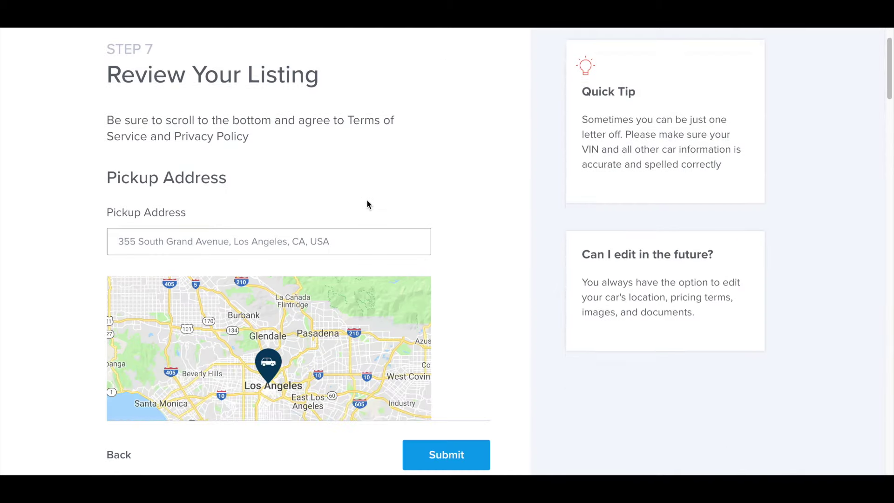
{"action": "scroll", "coordinate": [366, 204], "scroll_direction": "down", "scroll_amount": 2}
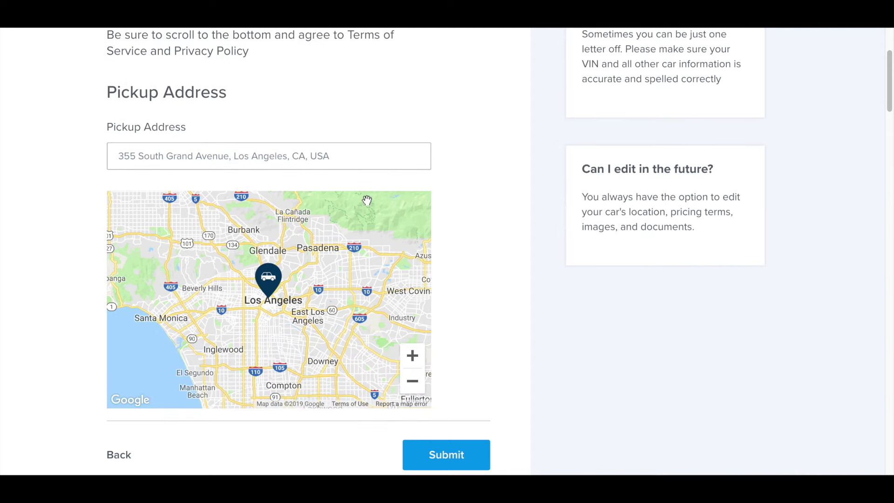
{"action": "scroll", "coordinate": [367, 201], "scroll_direction": "up", "scroll_amount": 2}
{"action": "scroll", "coordinate": [367, 201], "scroll_direction": "down", "scroll_amount": 6}
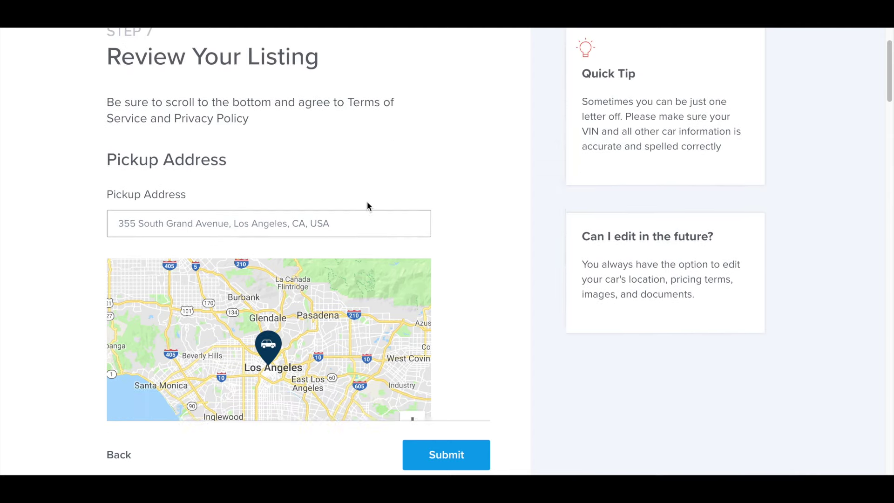
{"action": "scroll", "coordinate": [367, 201], "scroll_direction": "down", "scroll_amount": 15}
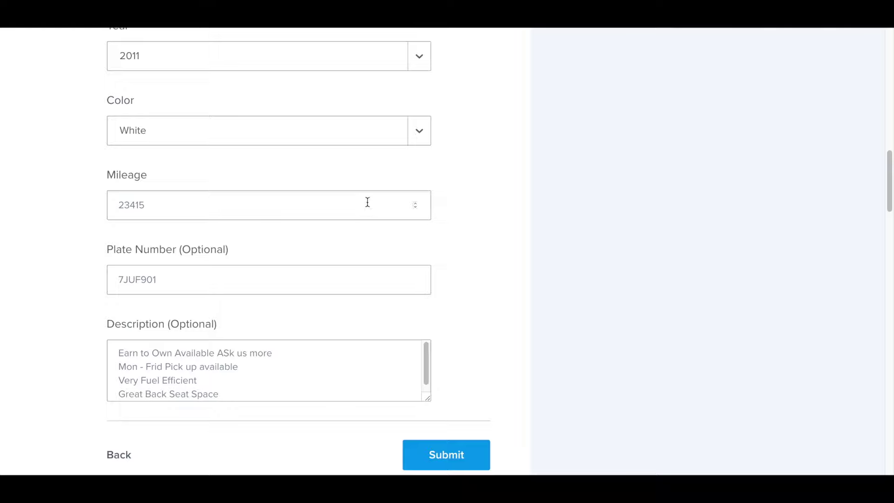
{"action": "scroll", "coordinate": [367, 206], "scroll_direction": "down", "scroll_amount": 7}
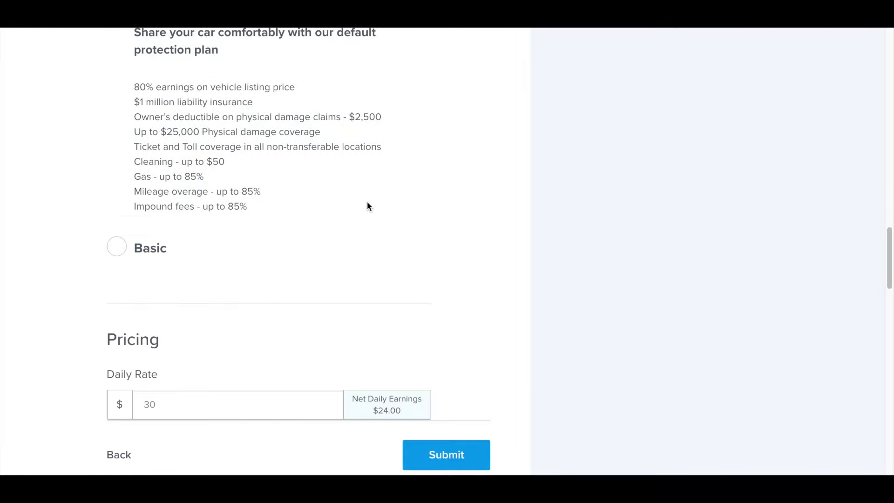
{"action": "scroll", "coordinate": [368, 205], "scroll_direction": "down", "scroll_amount": 7}
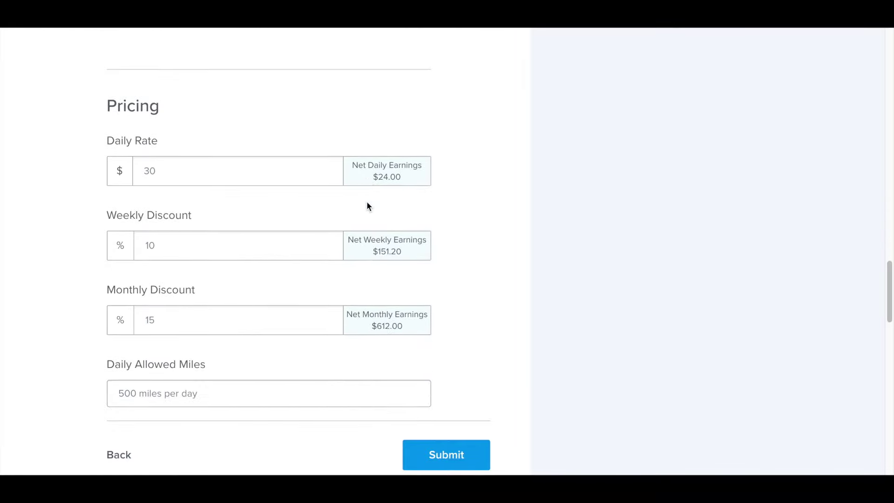
{"action": "scroll", "coordinate": [367, 206], "scroll_direction": "down", "scroll_amount": 8}
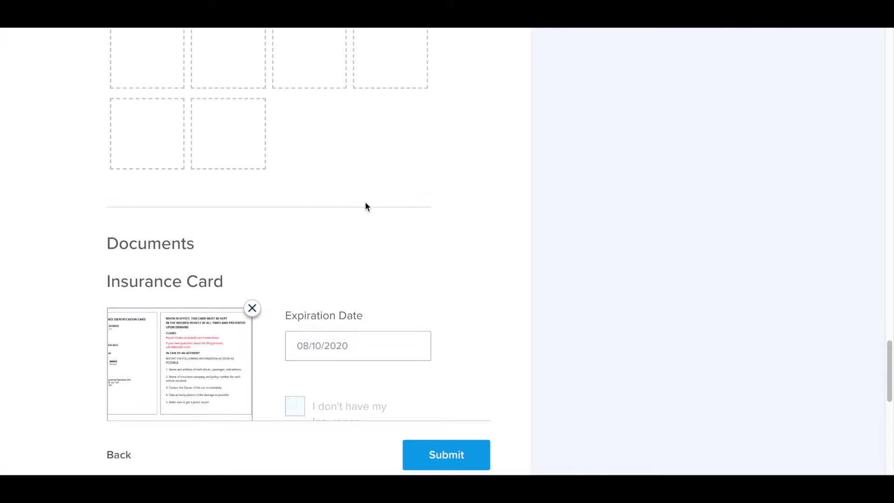
{"action": "scroll", "coordinate": [365, 203], "scroll_direction": "down", "scroll_amount": 9}
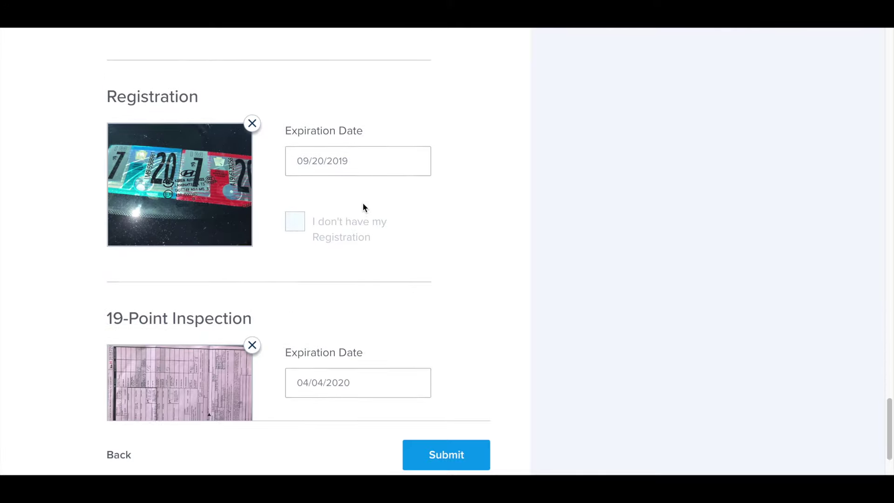
{"action": "scroll", "coordinate": [363, 207], "scroll_direction": "down", "scroll_amount": 4}
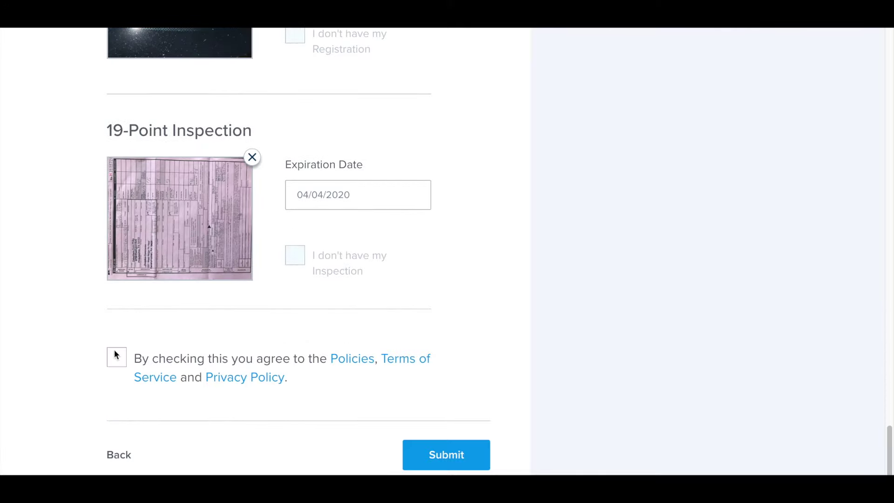
Step: Submit the finished car listing for HyreCar review
{"action": "left_click", "coordinate": [443, 463]}
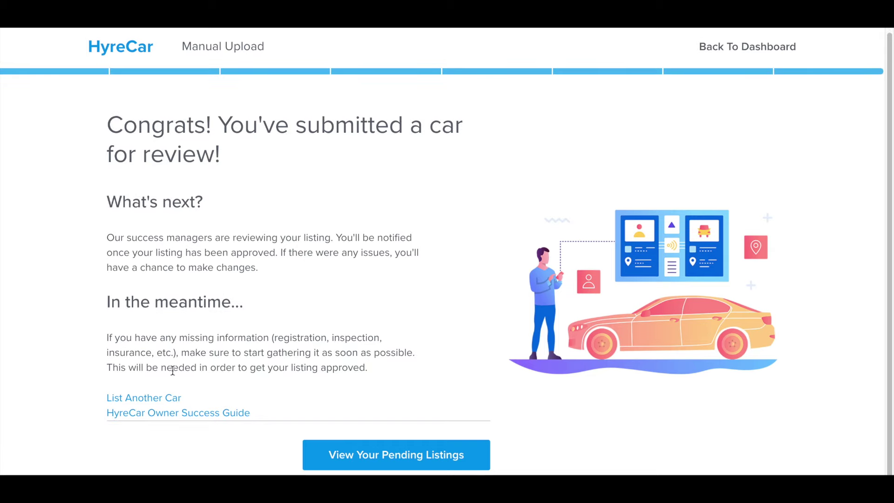
Step: From the Congrats page, start a new listing at the empty pickup address step
{"action": "left_click", "coordinate": [150, 399]}
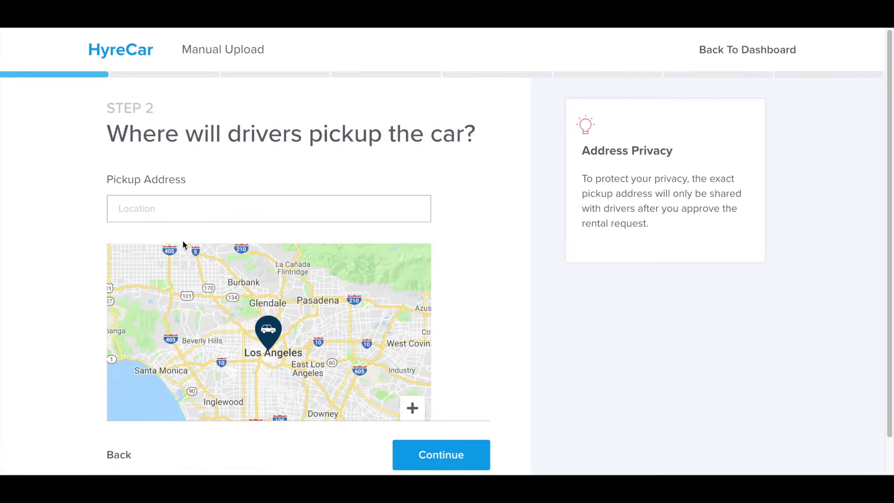